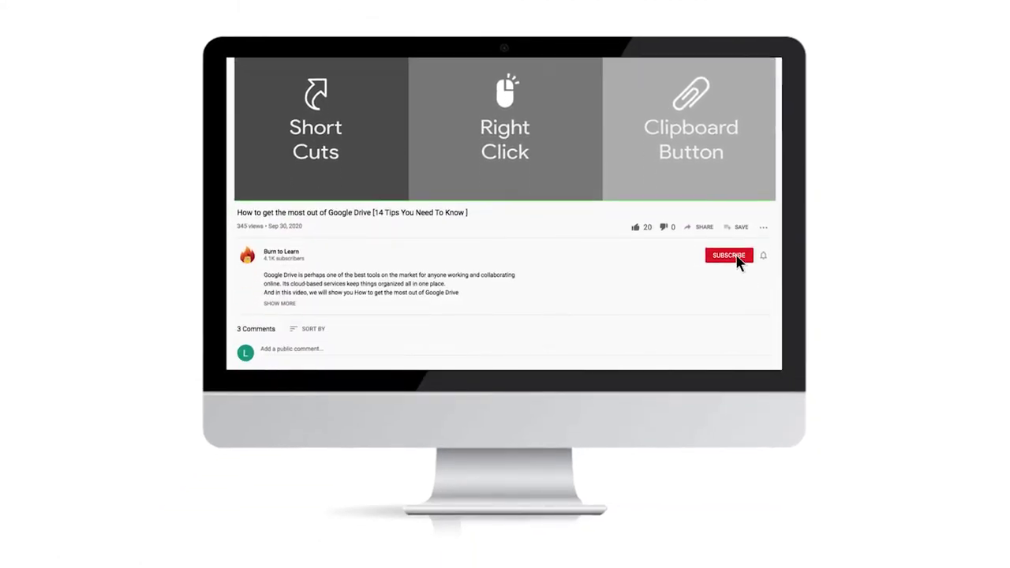
{"action": "left_click", "coordinate": [637, 227]}
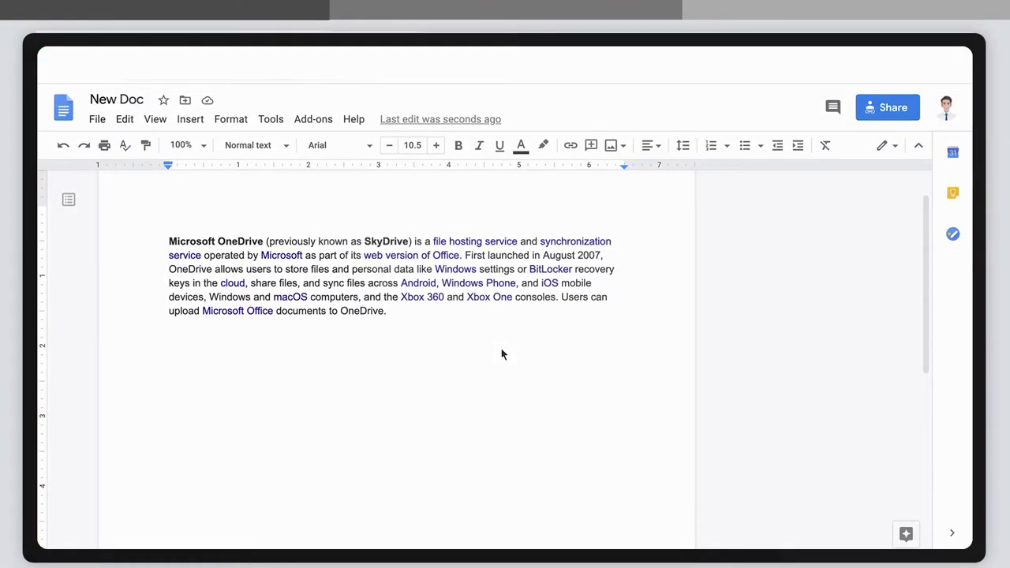
Step: Select the entire Microsoft OneDrive paragraph in New Doc and copy it
{"action": "key", "text": "ctrl+shift+Right"}
{"action": "key", "text": "ctrl+shift+Right"}
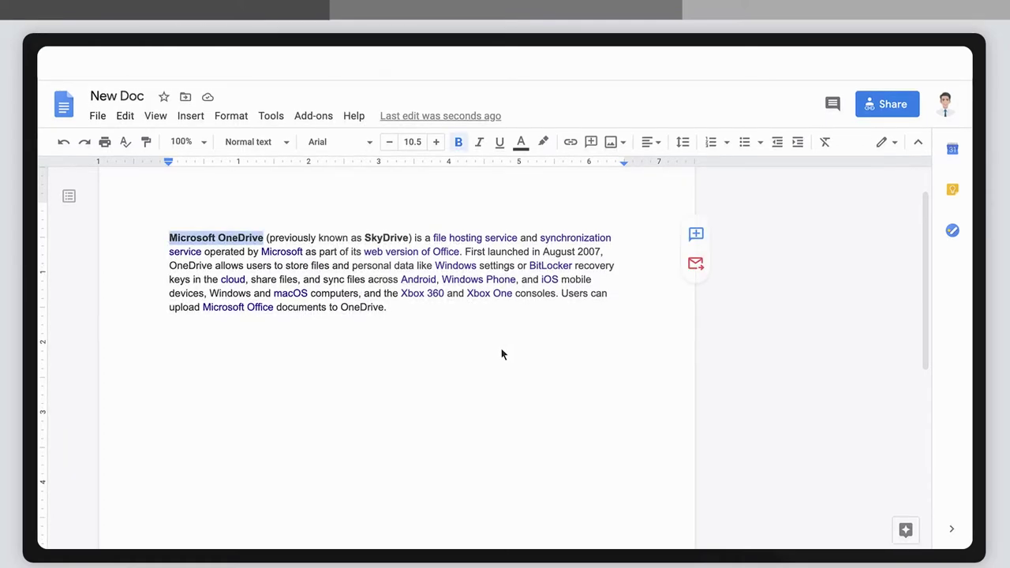
{"action": "key", "text": "ctrl+shift+Right"}
{"action": "key", "text": "ctrl+shift+Right"}
{"action": "key", "text": "ctrl+shift+Right"}
{"action": "key", "text": "ctrl+shift+Right"}
{"action": "key", "text": "ctrl+shift+Right"}
{"action": "key", "text": "ctrl+shift+Right"}
{"action": "key", "text": "ctrl+shift+Right"}
{"action": "key", "text": "ctrl+shift+Right"}
{"action": "key", "text": "ctrl+shift+Right"}
{"action": "key", "text": "ctrl+shift+Right"}
{"action": "key", "text": "ctrl+shift+Right"}
{"action": "key", "text": "ctrl+shift+Right"}
{"action": "key", "text": "shift+Down"}
{"action": "key", "text": "shift+Down"}
{"action": "key", "text": "shift+Down"}
{"action": "key", "text": "shift+Down"}
{"action": "key", "text": "shift+End"}
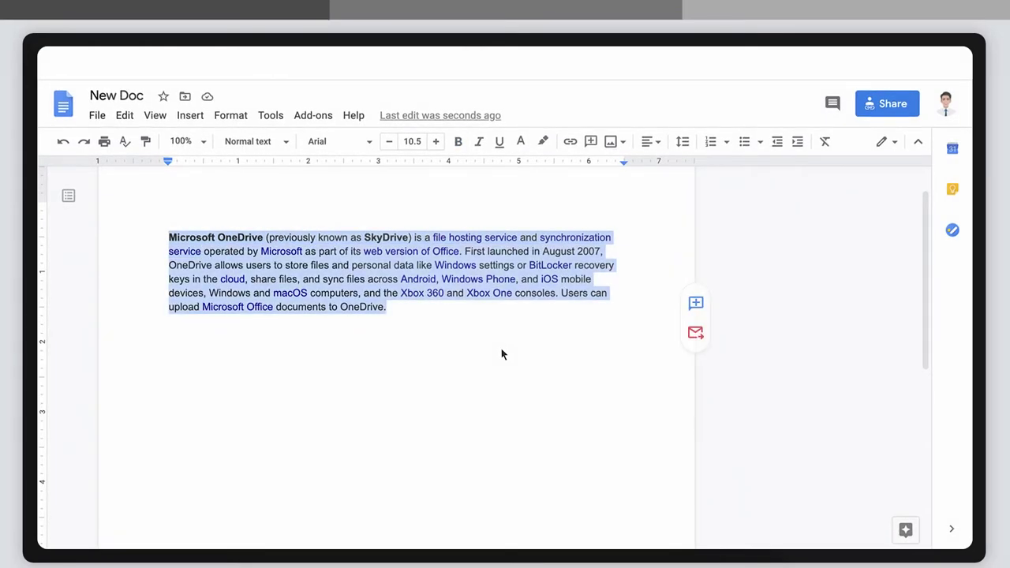
{"action": "key", "text": "ctrl+c"}
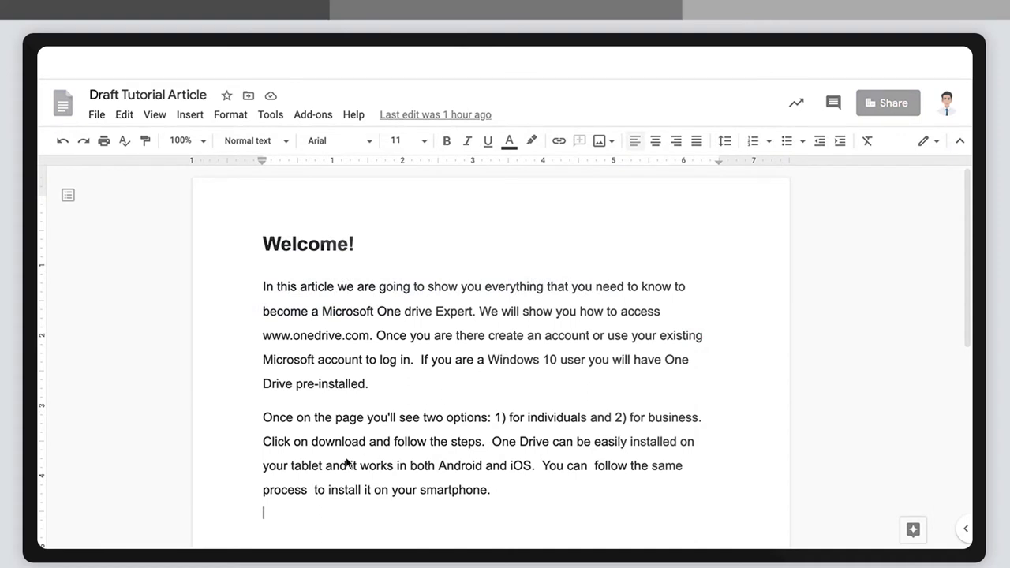
Step: Paste the copied OneDrive paragraph on the empty line below the second paragraph of Draft Tutorial Article
{"action": "left_click", "coordinate": [266, 514]}
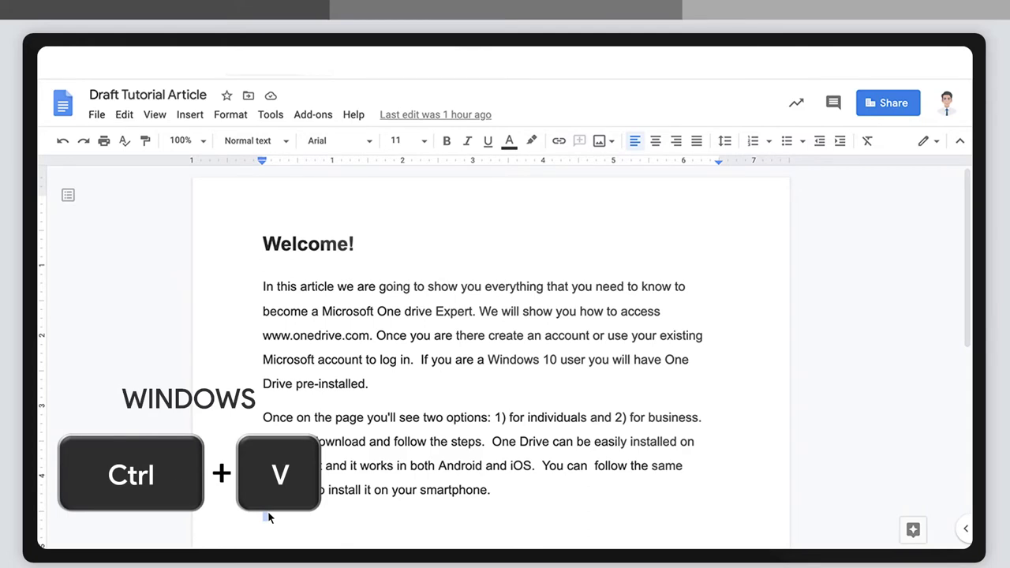
{"action": "key", "text": "ctrl+v"}
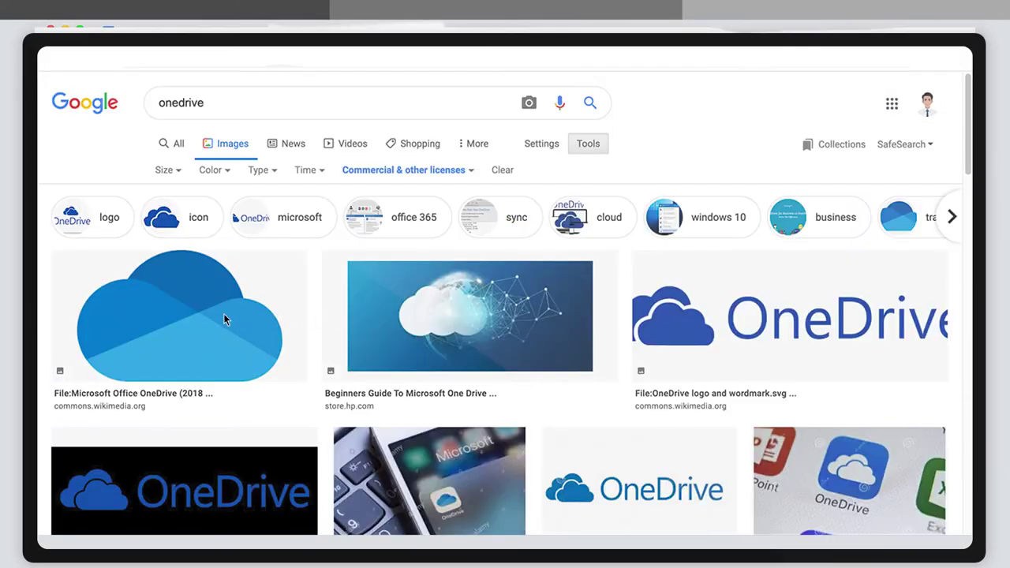
Step: Copy the blue OneDrive cloud picture from the Google Images results and paste it above the Welcome! heading in Draft Tutorial Article
{"action": "left_click", "coordinate": [203, 317]}
{"action": "right_click", "coordinate": [184, 315]}
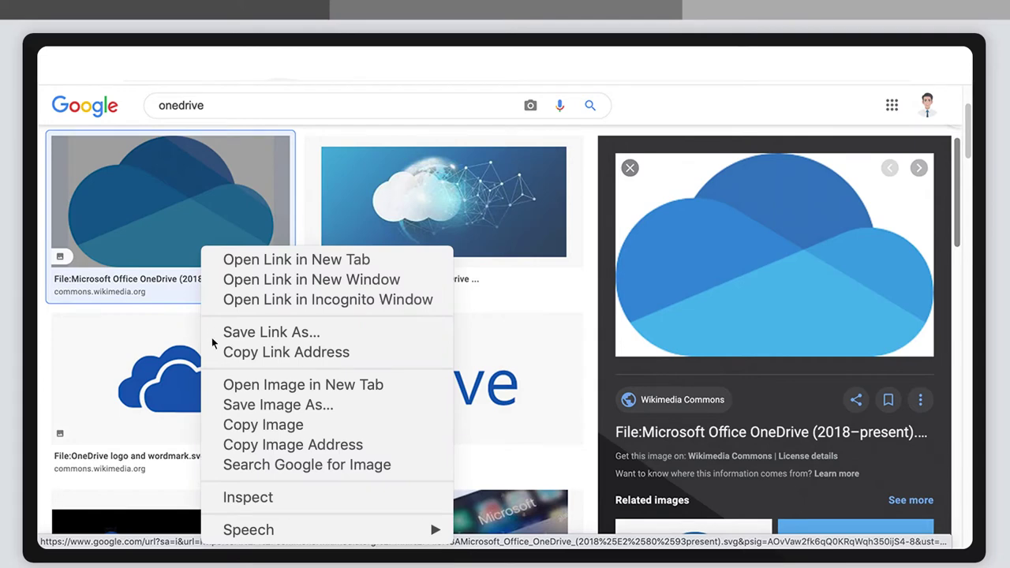
{"action": "left_click", "coordinate": [322, 432]}
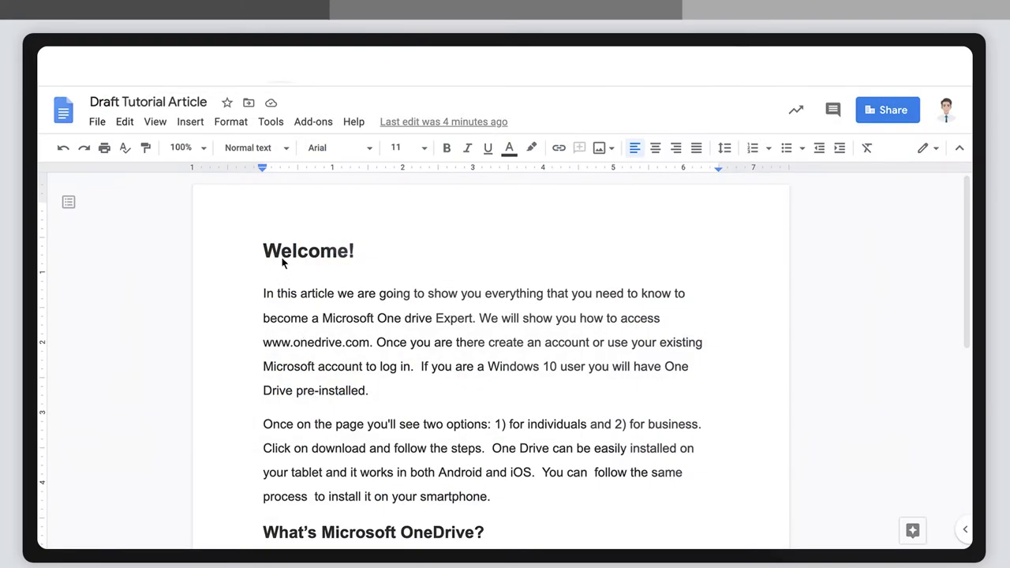
{"action": "right_click", "coordinate": [275, 224]}
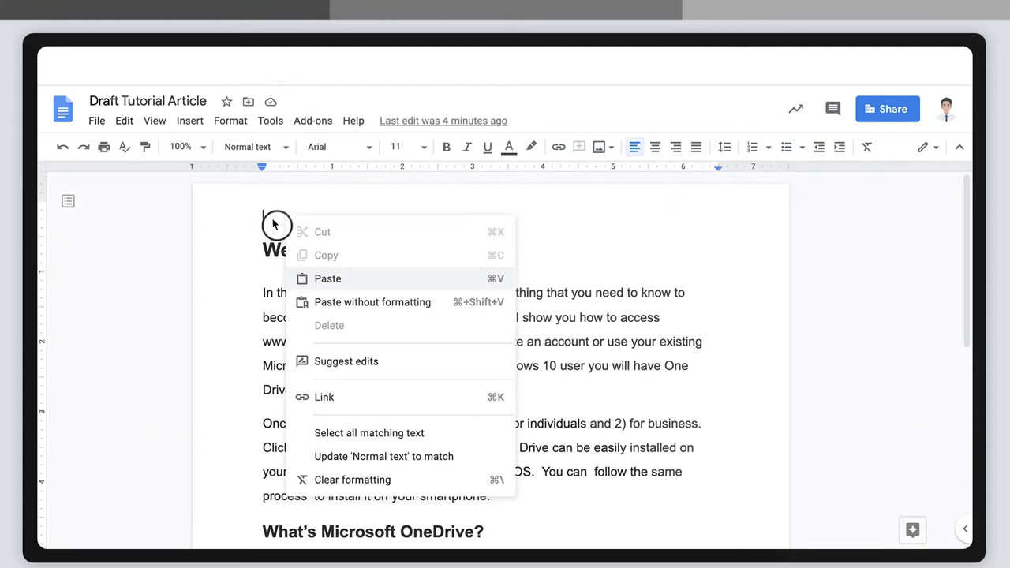
{"action": "left_click", "coordinate": [359, 279]}
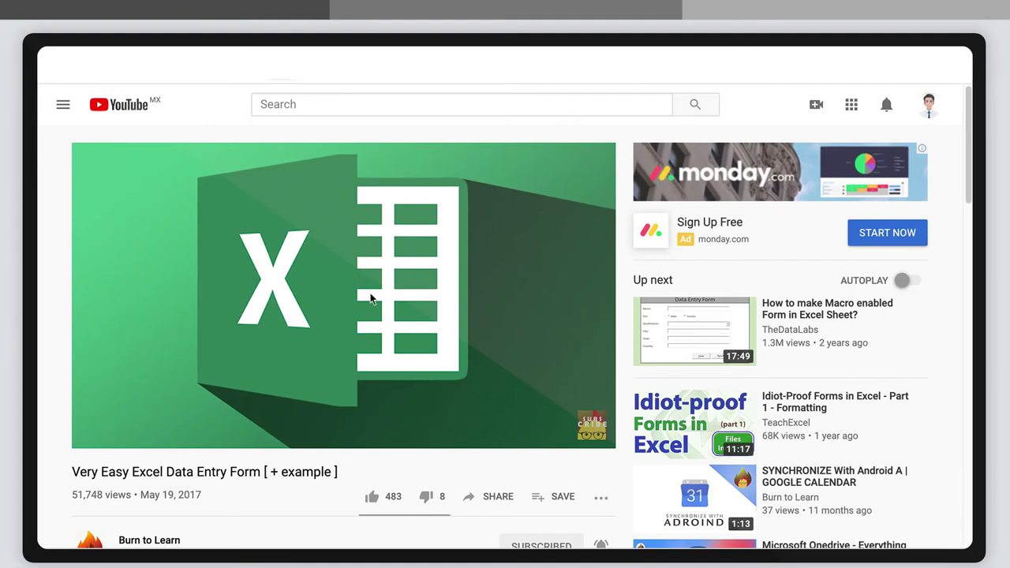
Step: Copy the share link of the YouTube video Very Easy Excel Data Entry Form [ + example ]
{"action": "left_click", "coordinate": [502, 502]}
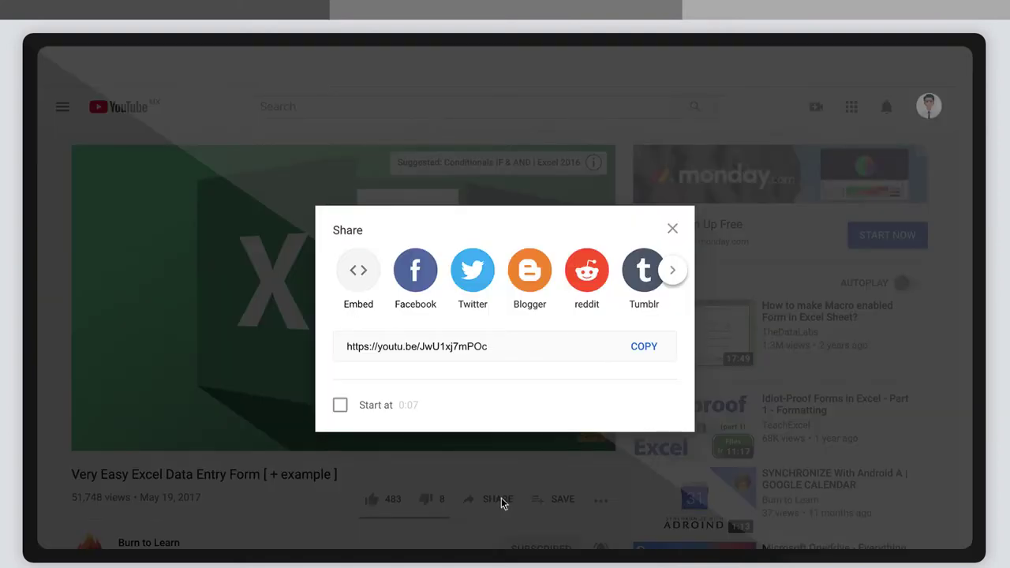
{"action": "left_click", "coordinate": [643, 347]}
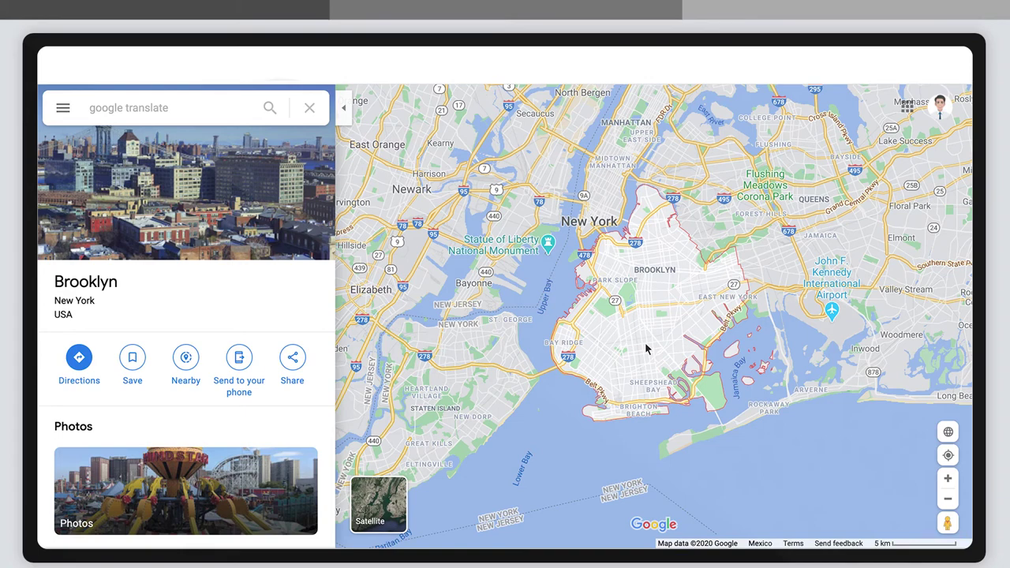
Step: Copy the share link for Brooklyn, New York in Google Maps
{"action": "left_click", "coordinate": [292, 359]}
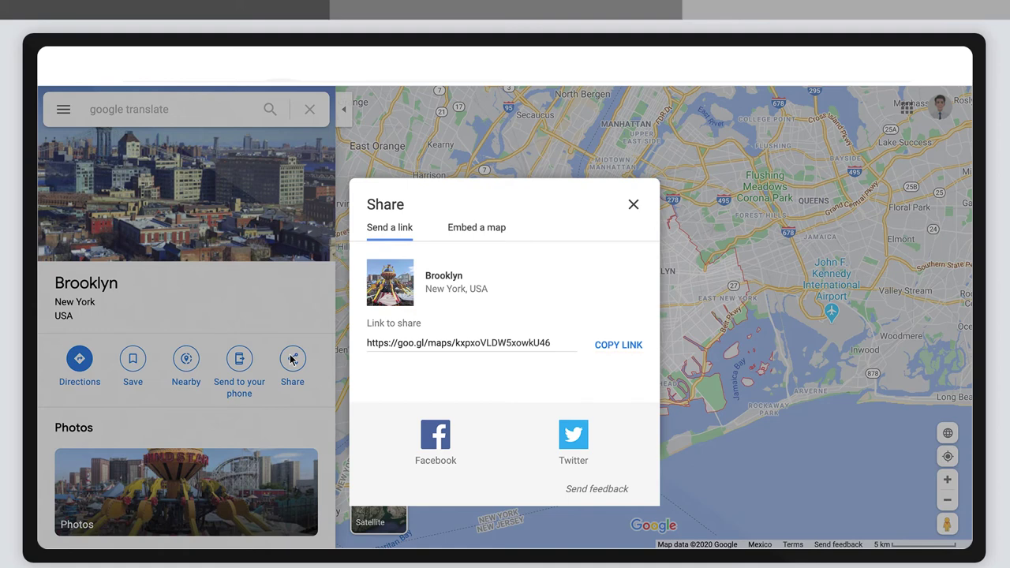
{"action": "left_click", "coordinate": [621, 347]}
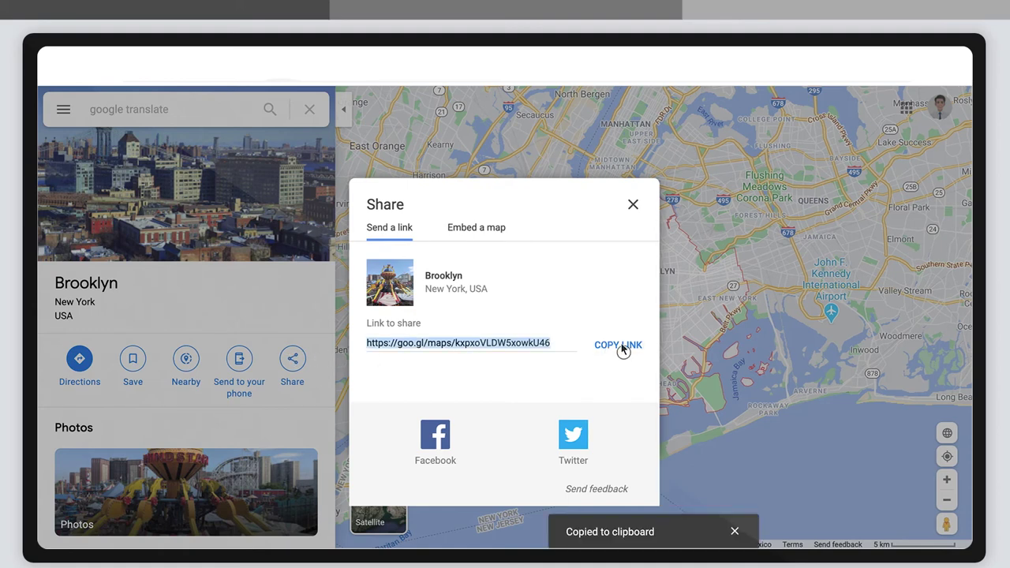